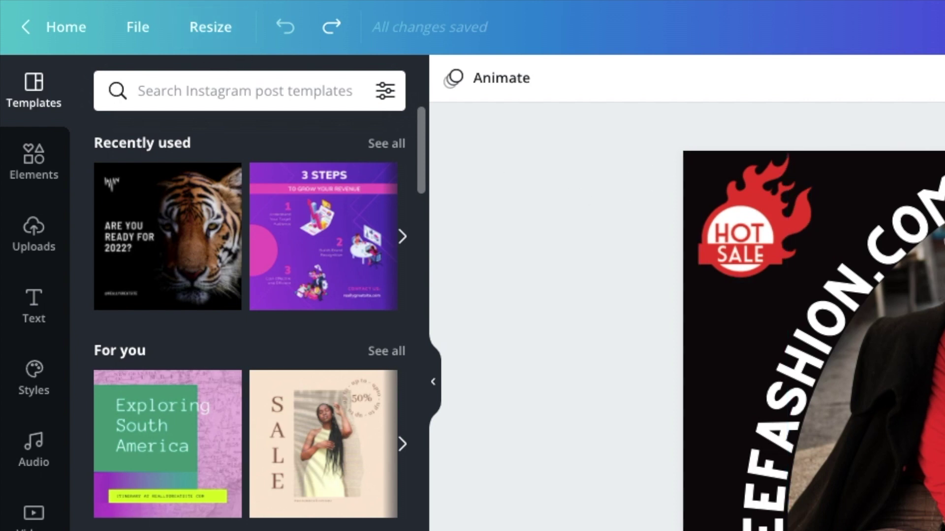
- Browse the custom, recent and preset sizes available for resizing the Instagram post
left_click(209, 38)
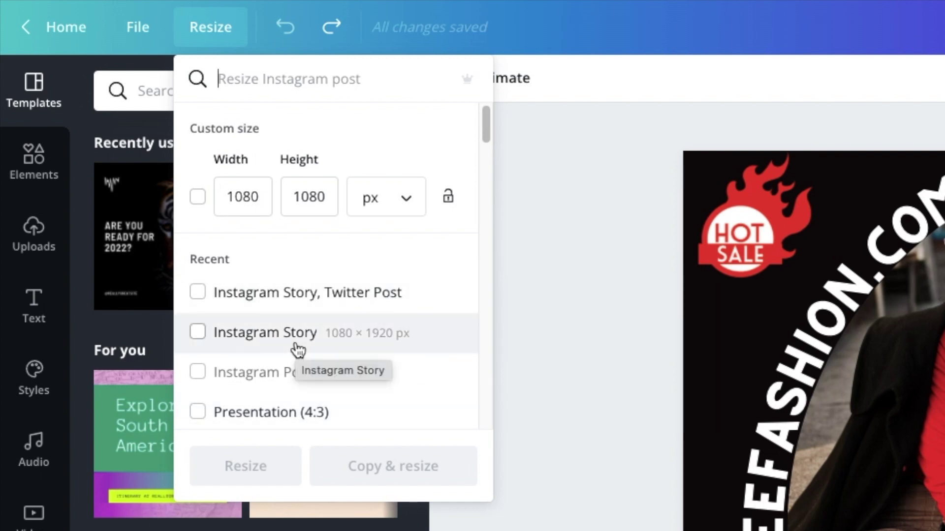
scroll(310, 372, "down", 5)
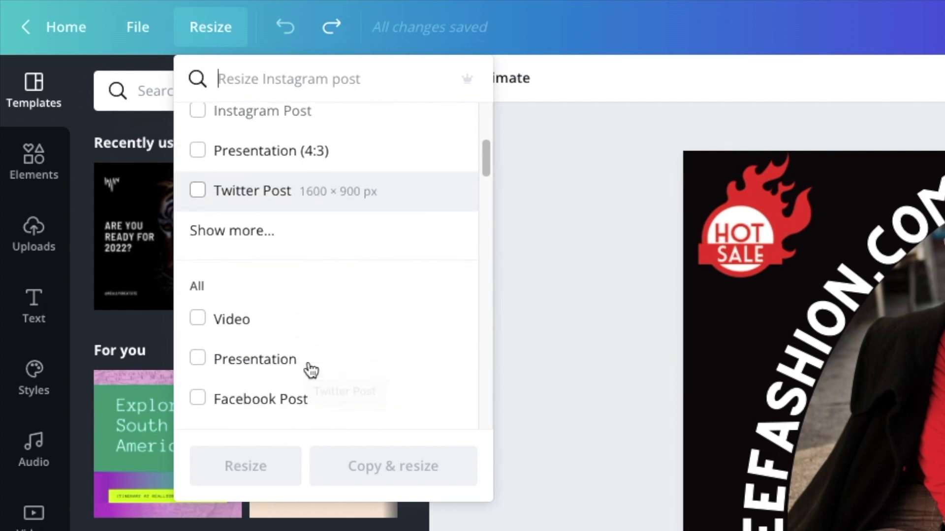
scroll(310, 370, "down", 6)
scroll(310, 366, "down", 7)
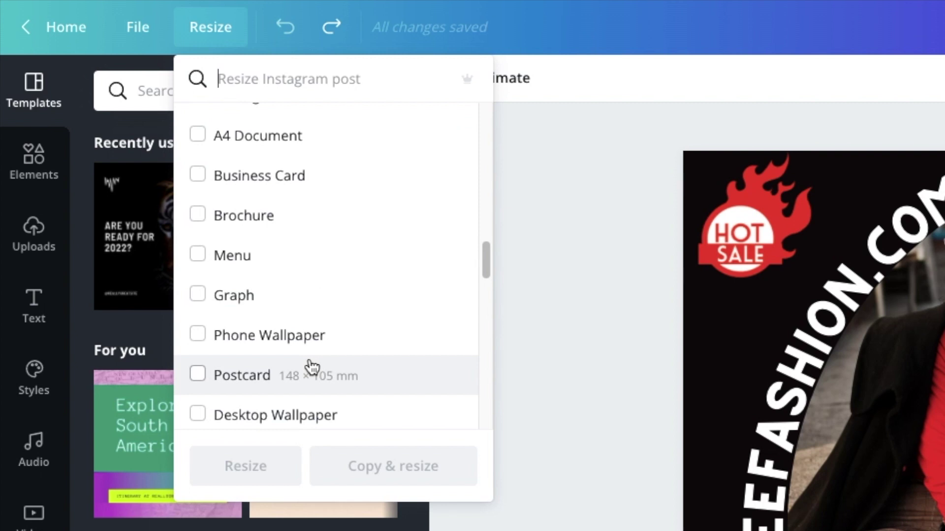
scroll(328, 284, "up", 15)
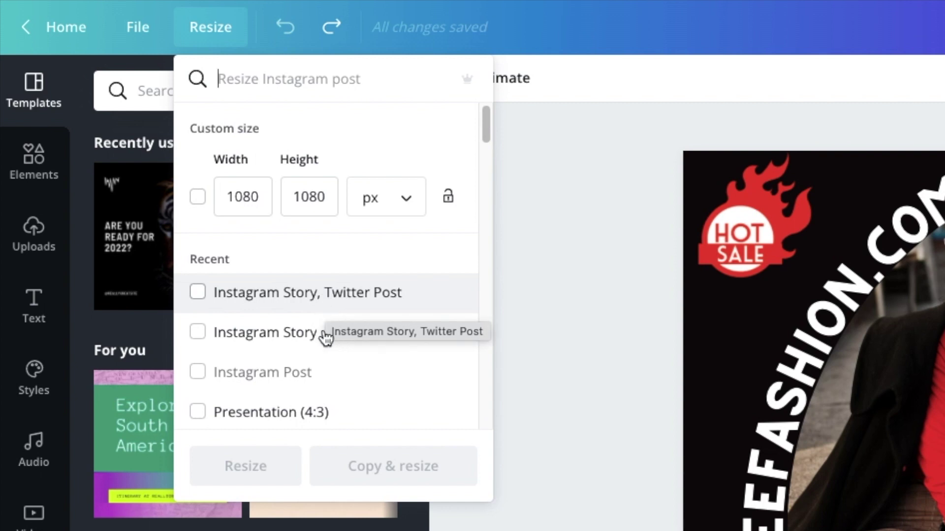
scroll(323, 331, "down", 15)
scroll(326, 338, "up", 6)
scroll(325, 338, "up", 8)
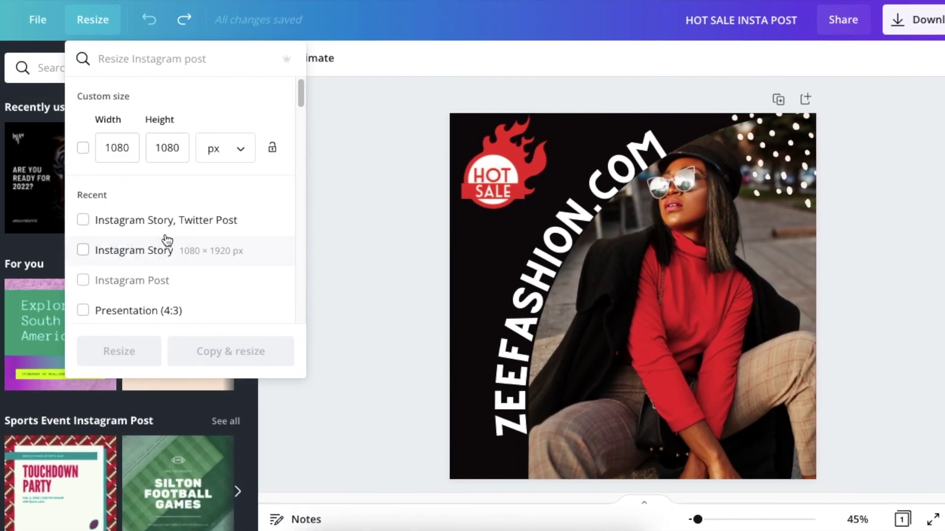
scroll(168, 240, "down", 3)
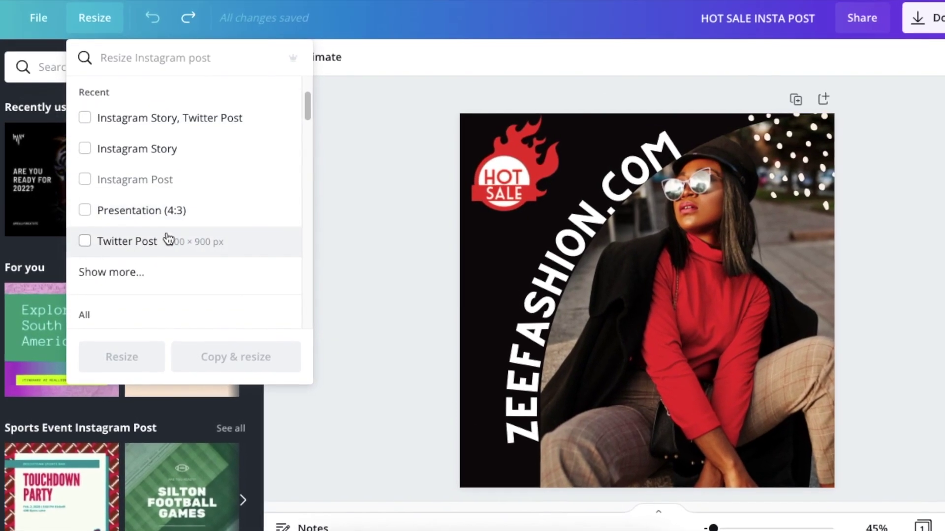
- Copy and resize the post to both the Instagram Story and Twitter Post formats
left_click(85, 148)
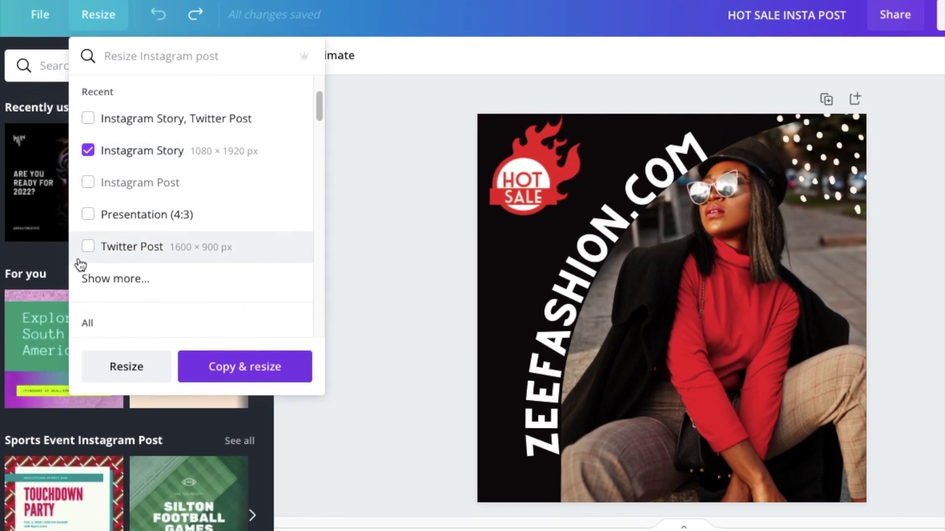
left_click(89, 247)
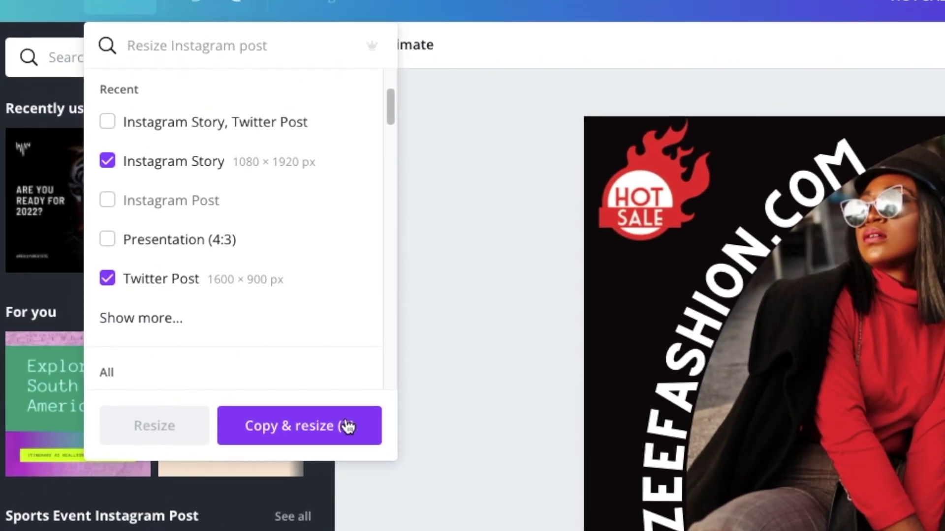
left_click(108, 279)
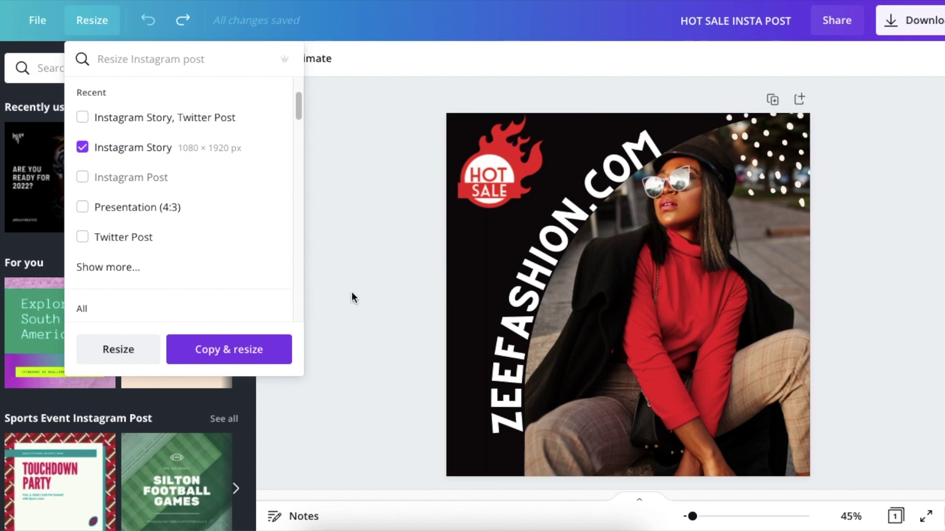
left_click(85, 239)
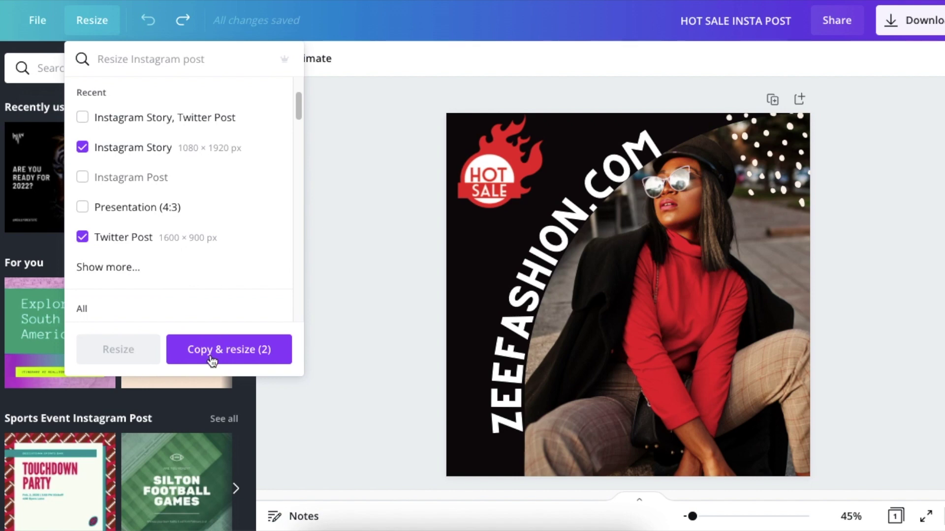
left_click(226, 350)
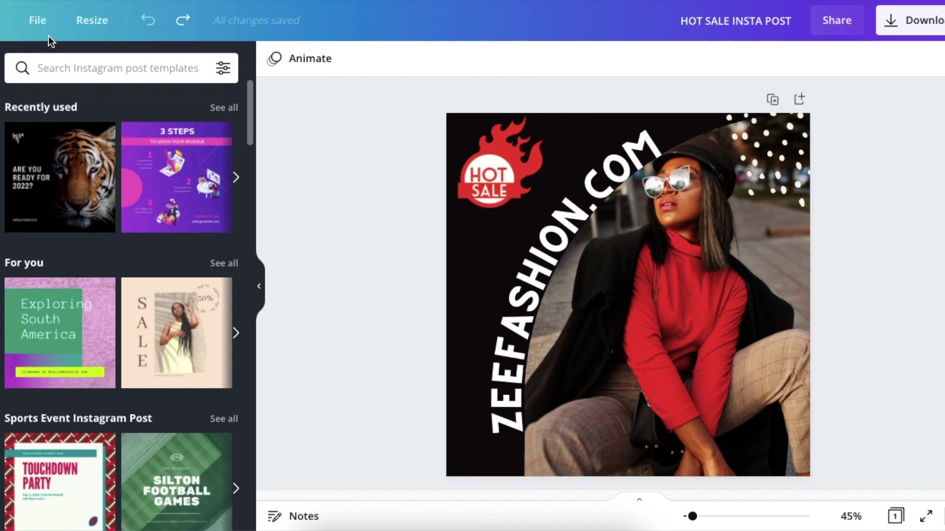
- Create a new blank design in the Your Story format
left_click(39, 23)
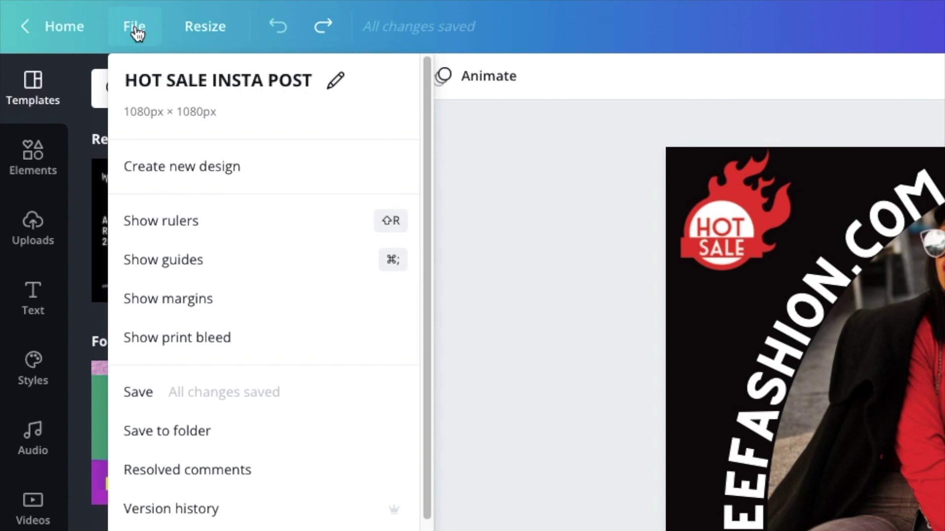
left_click(172, 167)
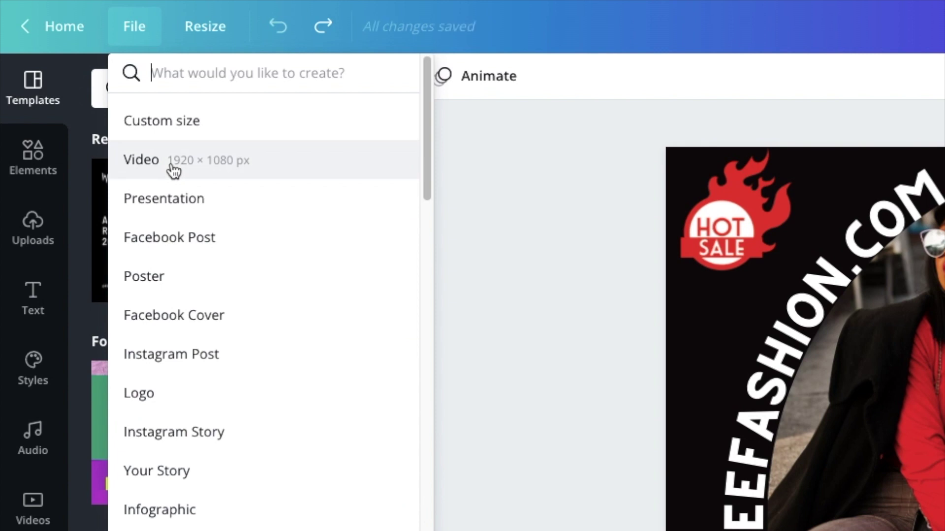
left_click(179, 439)
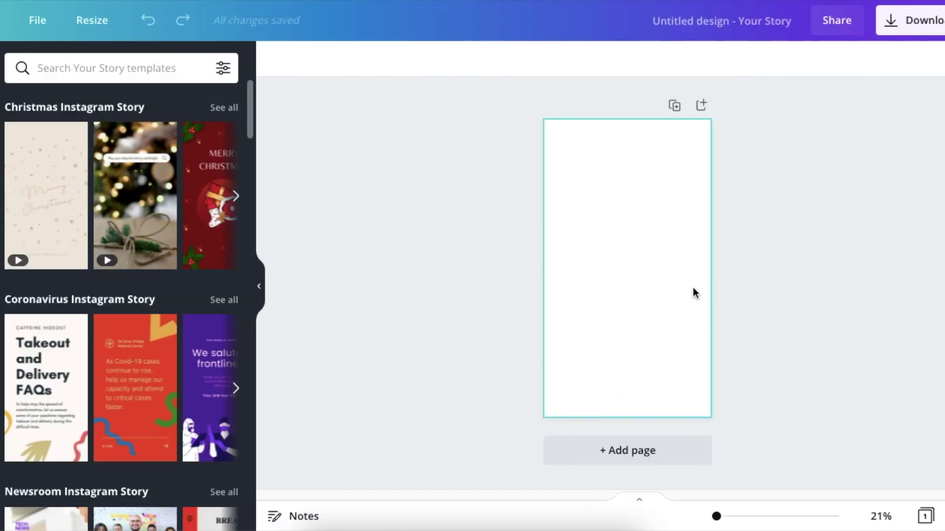
- Set the blank story page's background to black from the Wild Orchid palette
left_click(589, 190)
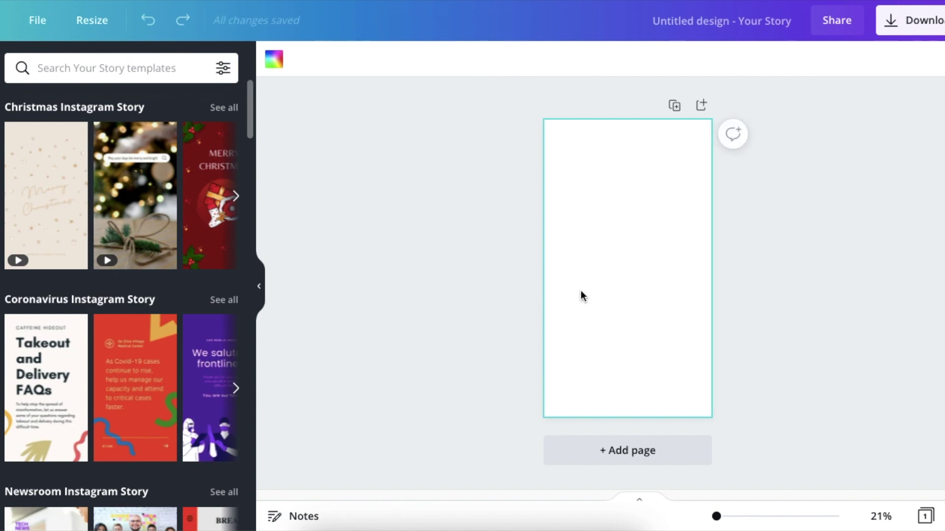
left_click(274, 59)
left_click(62, 284)
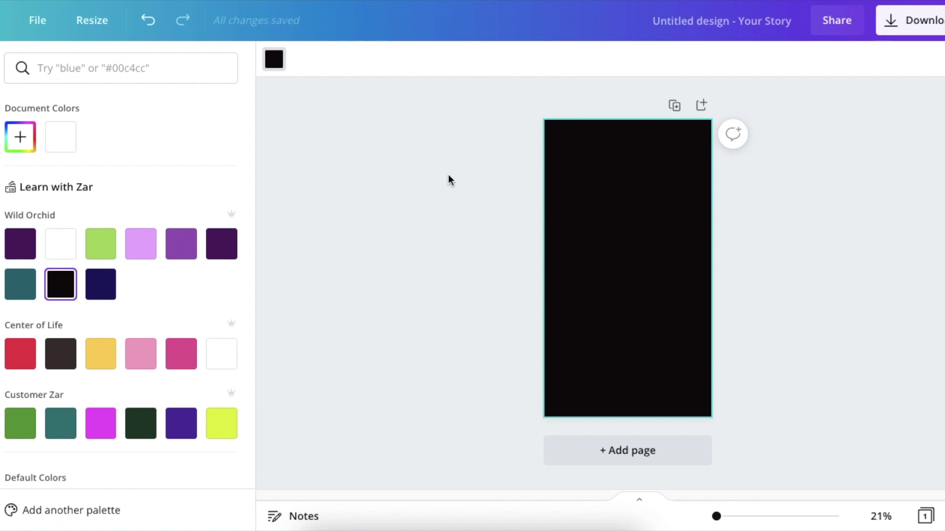
left_click(489, 127)
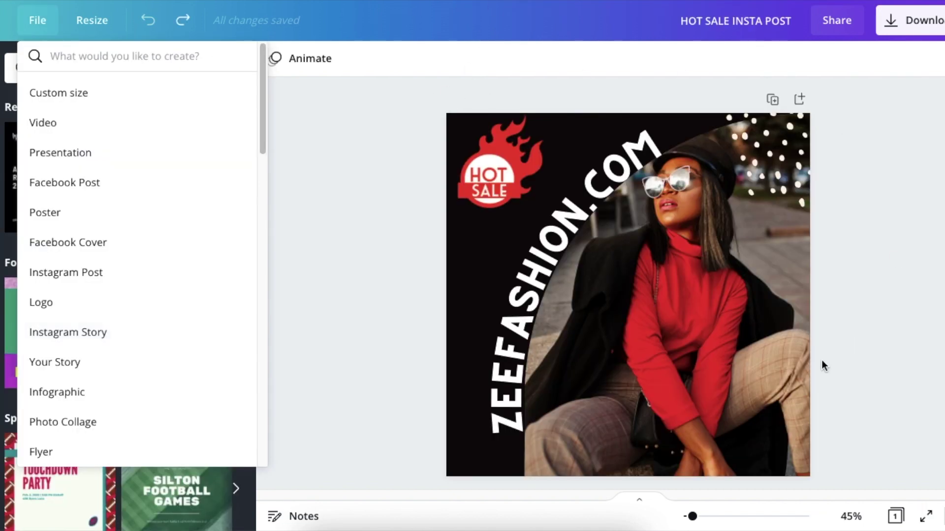
- Copy all elements of the HOT SALE INSTA POST design and paste them onto the black story page
left_click_drag(422, 95, 861, 477)
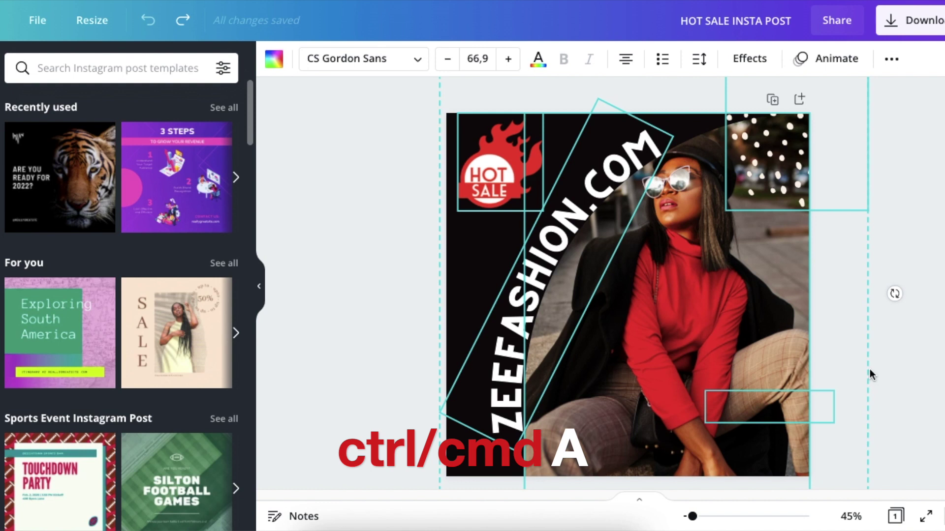
key("ctrl+c")
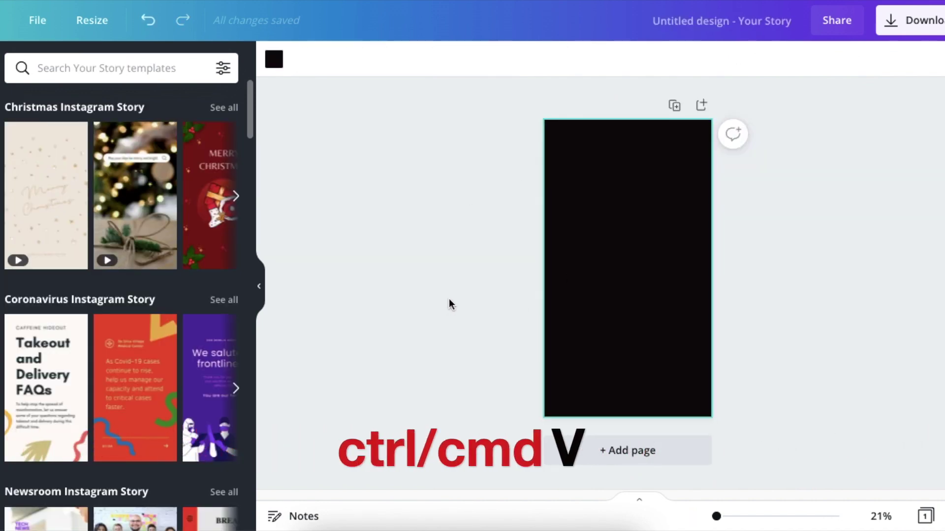
key("ctrl+v")
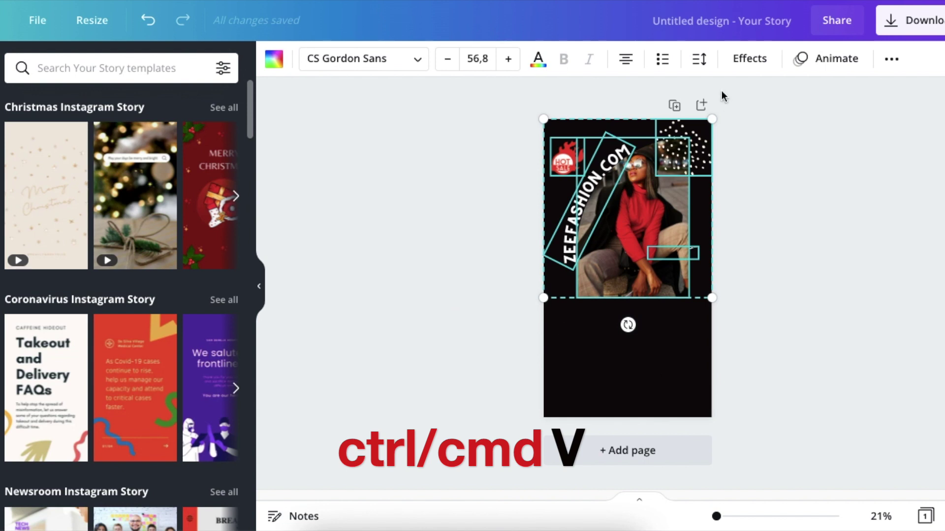
left_click(490, 217)
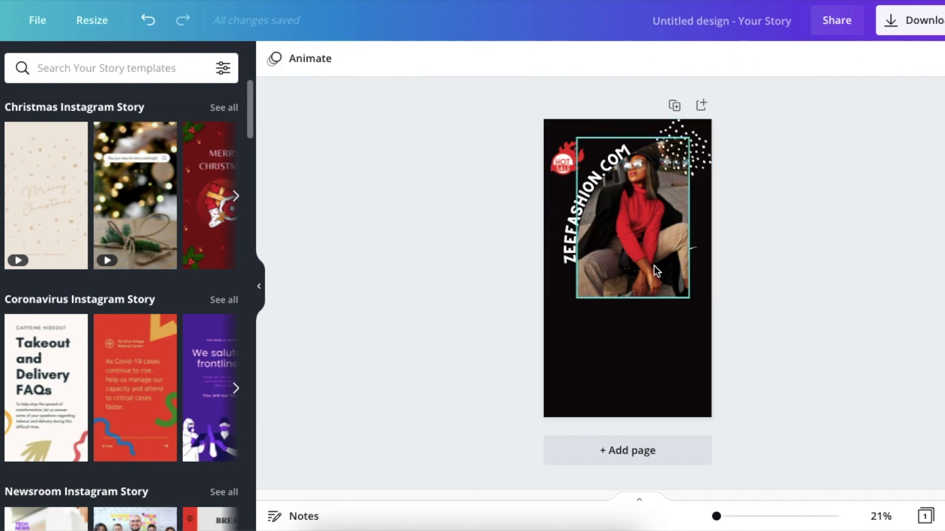
- Move the woman's photo to the bottom of the story page and enlarge it past the right page edge
left_click_drag(654, 266, 652, 321)
left_click_drag(683, 349, 712, 432)
left_click_drag(695, 345, 700, 337)
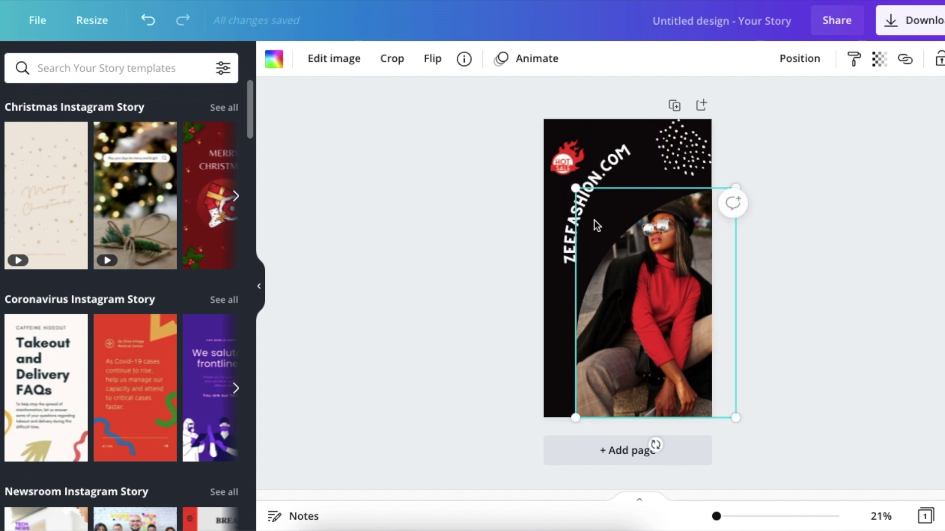
left_click_drag(576, 188, 569, 171)
- Enlarge the curved ZEEFASHION.COM text and reposition it along the photo's rounded upper-left edge
left_click(583, 234)
left_click_drag(583, 202, 573, 260)
left_click_drag(640, 182, 662, 147)
left_click_drag(635, 257, 634, 276)
- Send the white dots graphic backward and enlarge the HOT SALE badge in the page's upper-left corner
left_click(687, 141)
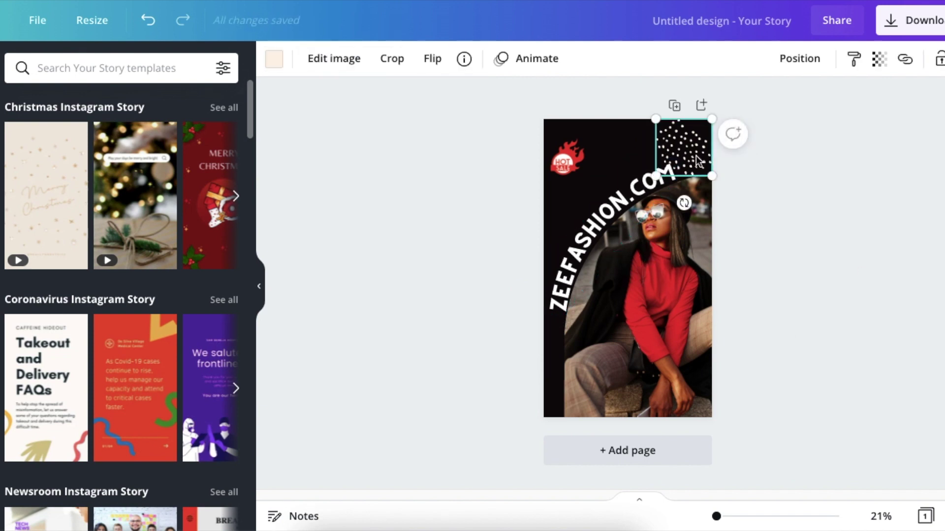
left_click(800, 58)
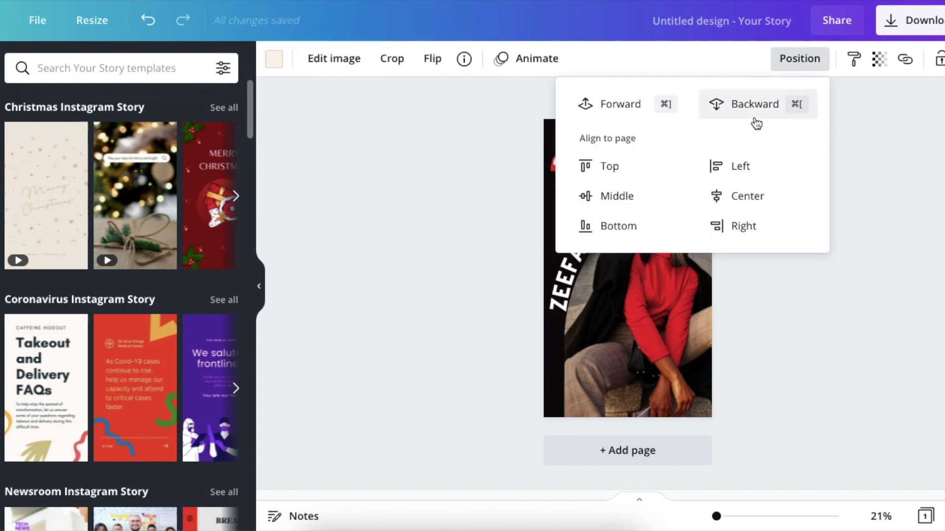
left_click(749, 104)
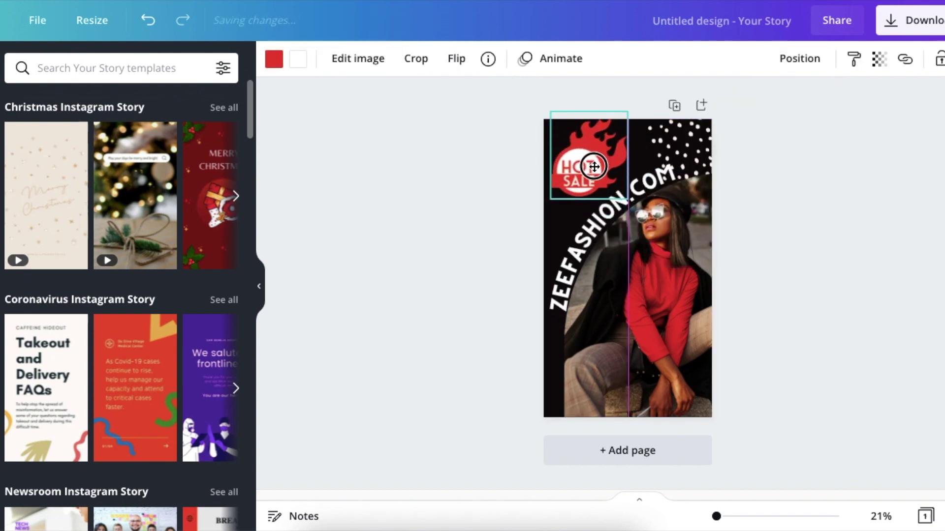
left_click(739, 323)
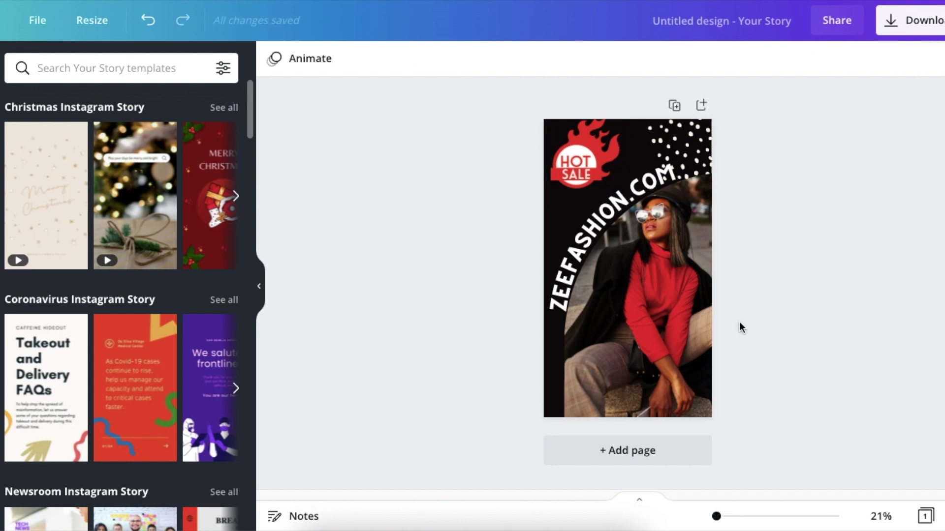